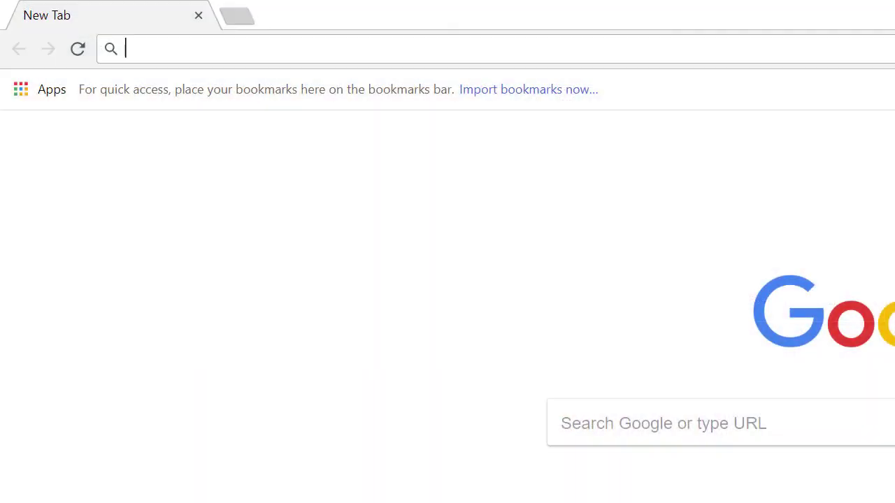
- Enter videoreview.techsmith.com in a new browser tab's address bar
text(videoreview.techs)
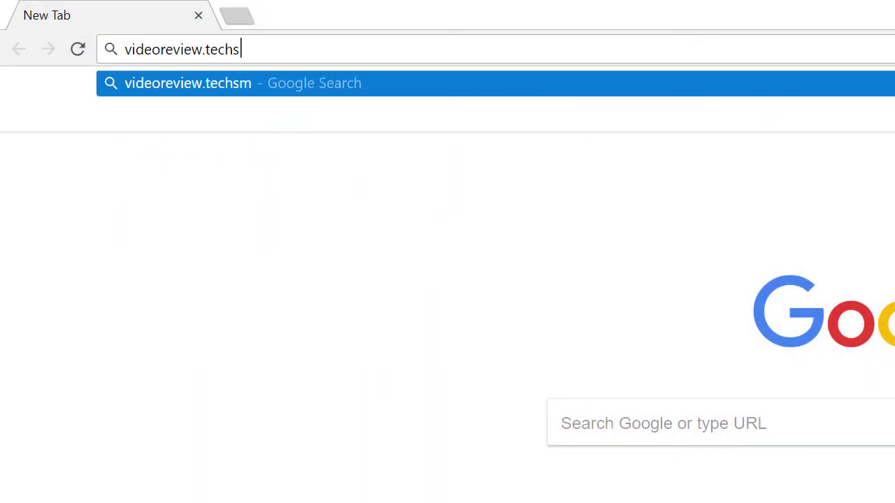
text(mith.com/welcome?utm_expid=.FqXfnnjlTpq_Ze_mgfJfmQ.1&utm_referrer=)
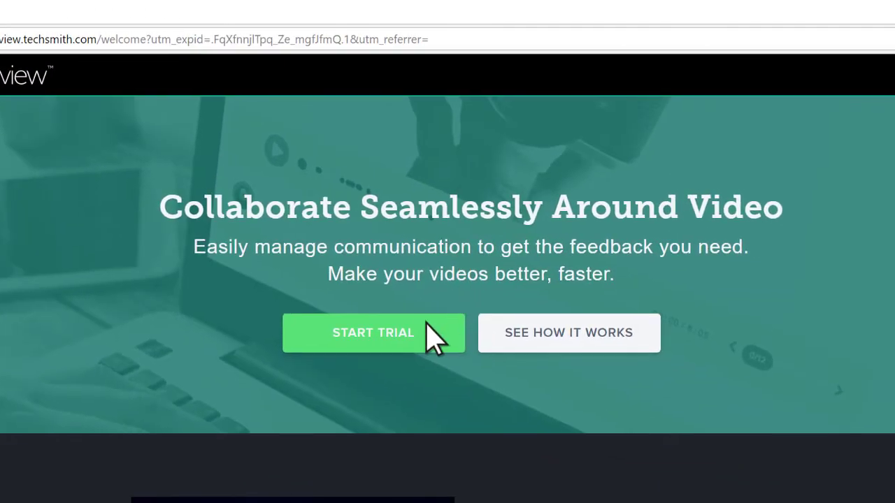
- Start the free Video Review trial from the welcome page
click(422, 331)
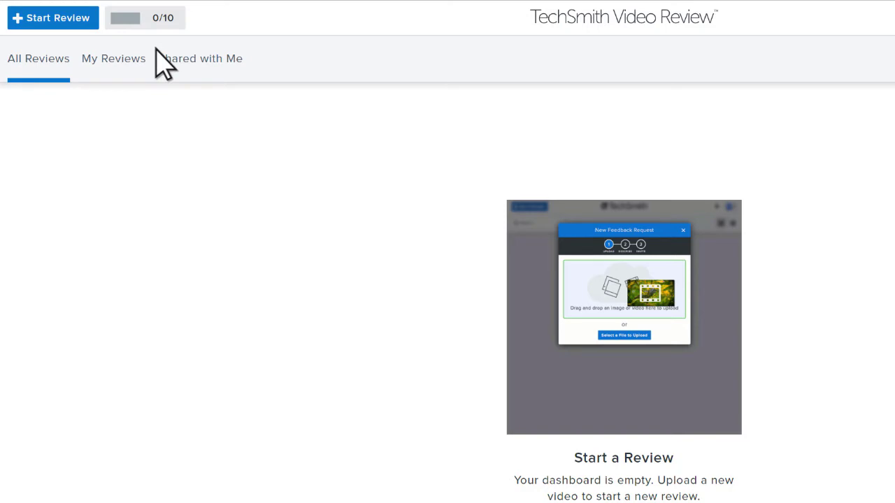
- Start a new review and upload the training video file from the computer
click(72, 20)
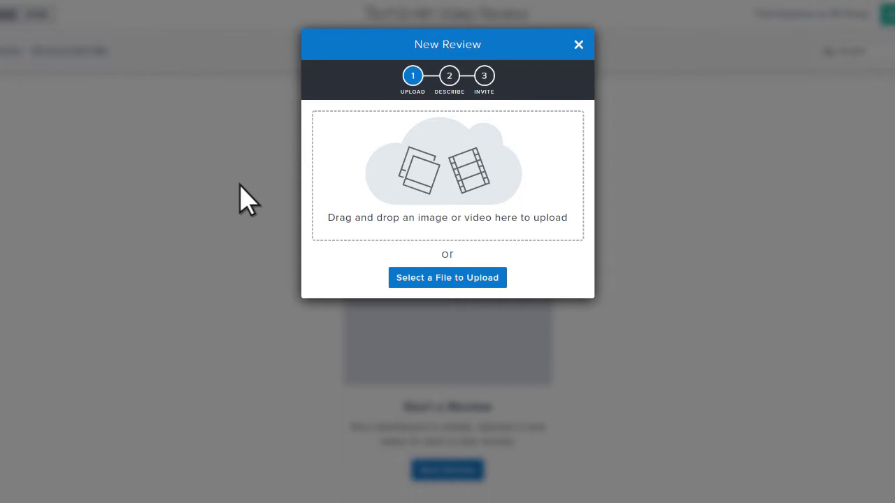
click(465, 279)
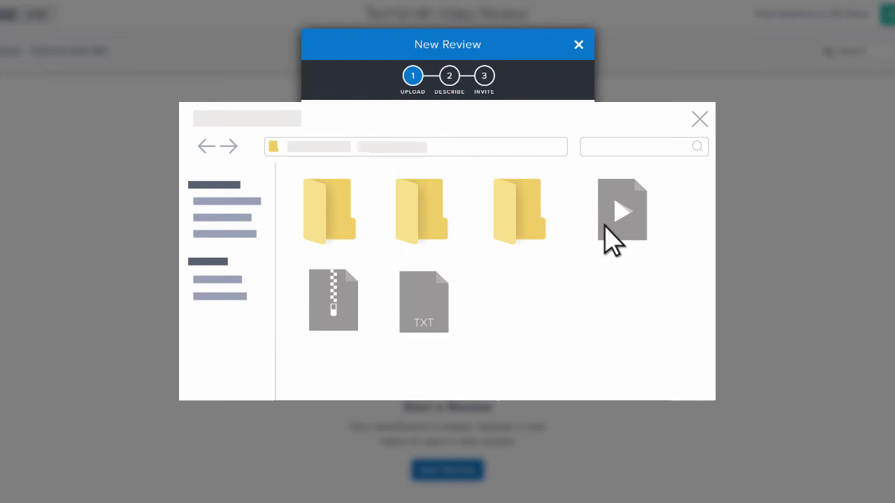
double_click(627, 216)
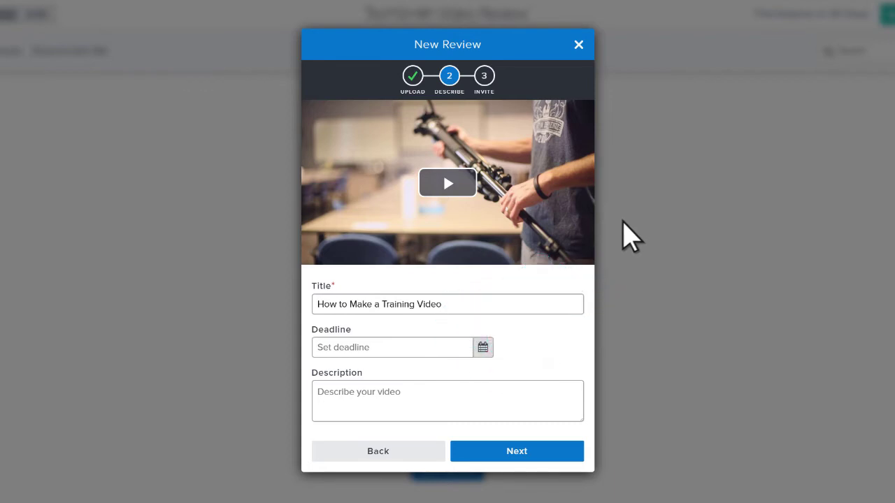
- Set deadline March 30, 2018; describe: focus on the steps used and transitions
click(483, 348)
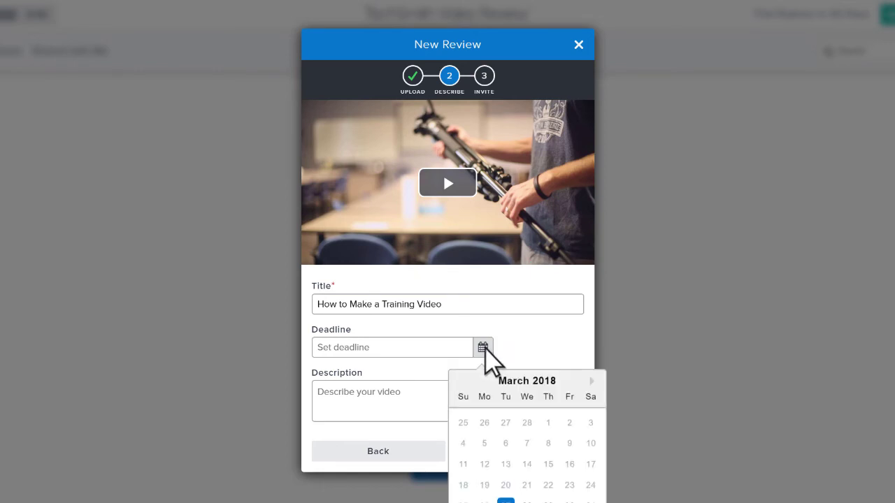
scroll(552, 429, down, 2)
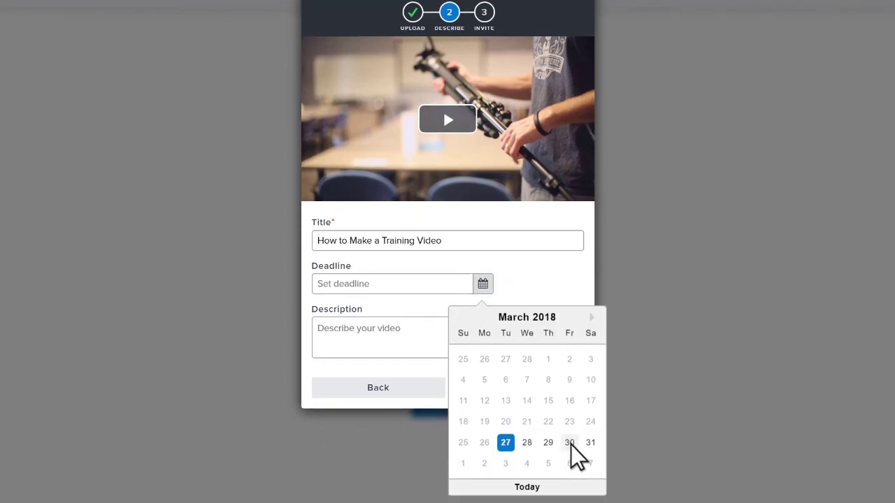
click(568, 441)
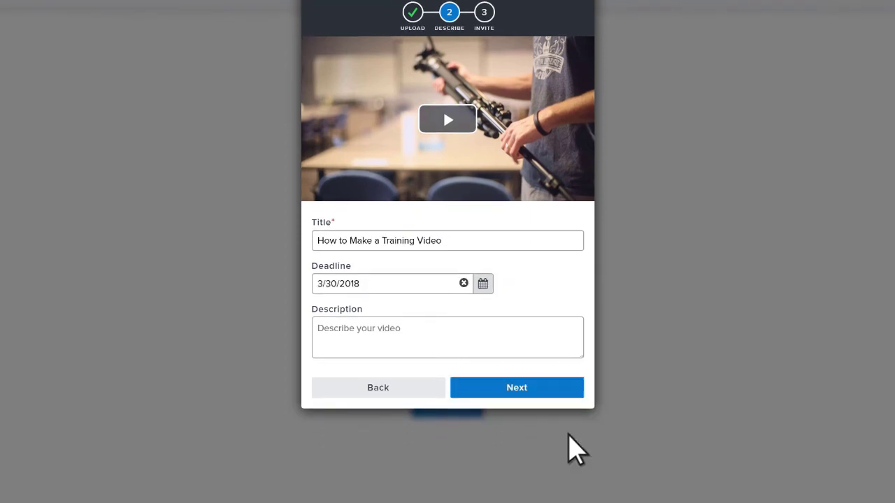
click(560, 351)
text(Please review this video. )
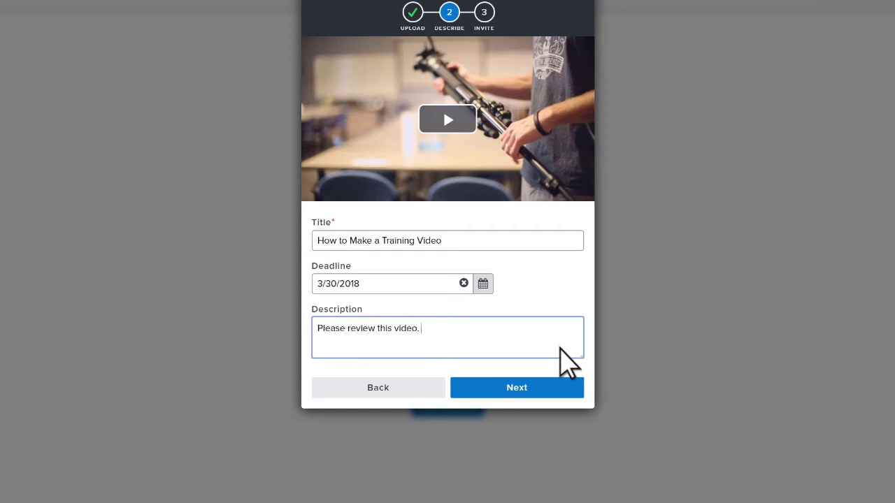
text(Pay close attention to the steps I use and the transitions. That's the feedback I am most looking for. Thanks!)
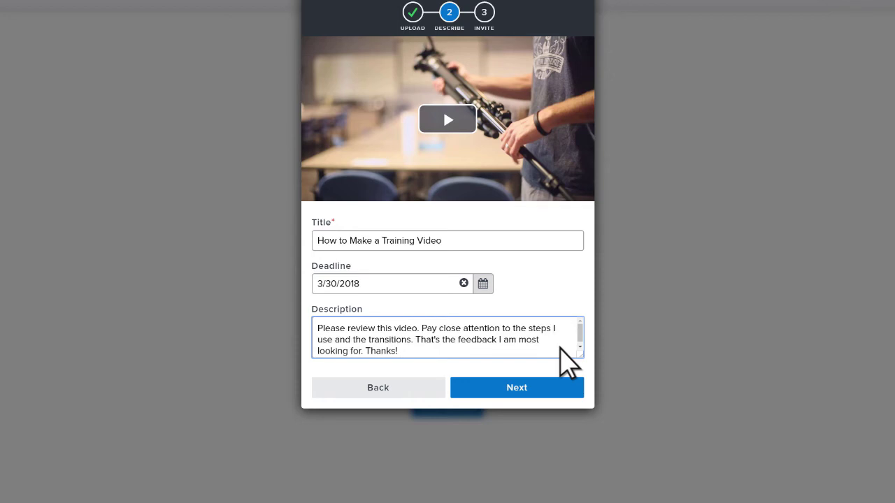
click(549, 386)
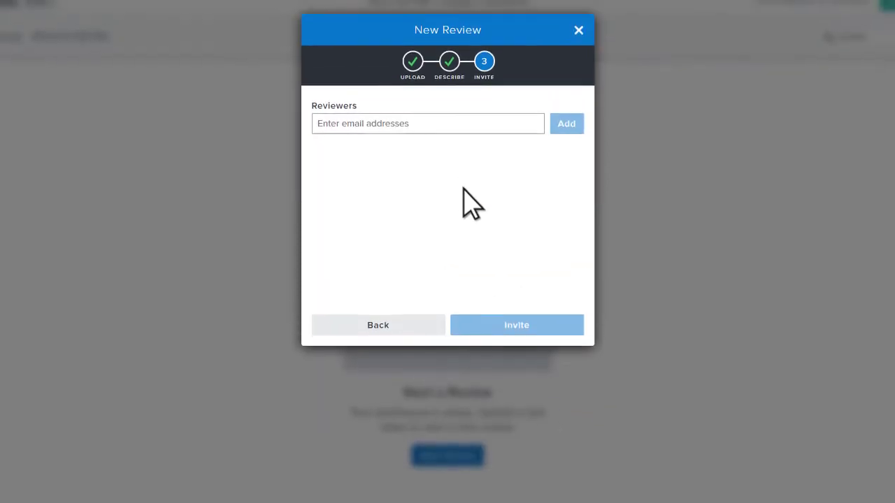
click(436, 125)
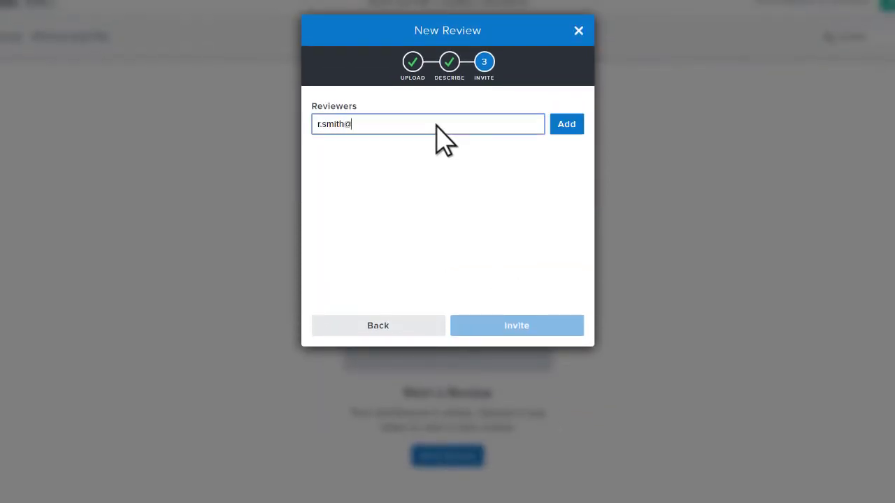
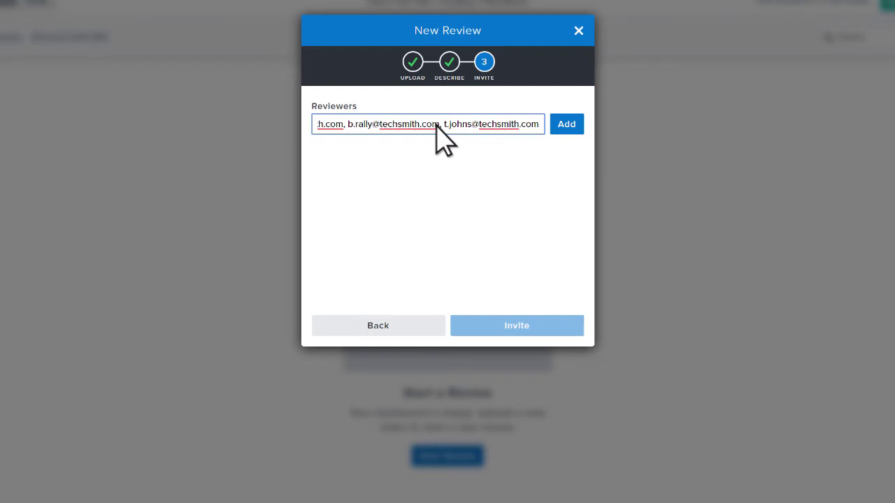
click(557, 126)
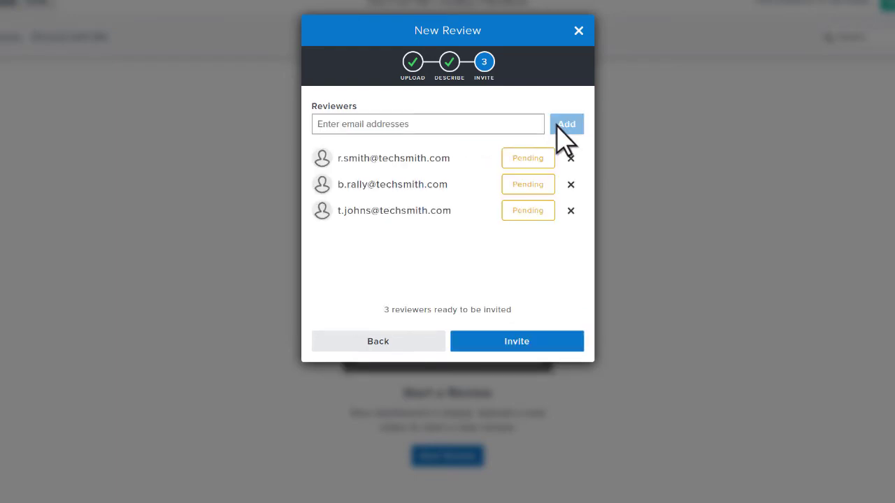
- Send the review invitations to the three pending reviewers
click(548, 338)
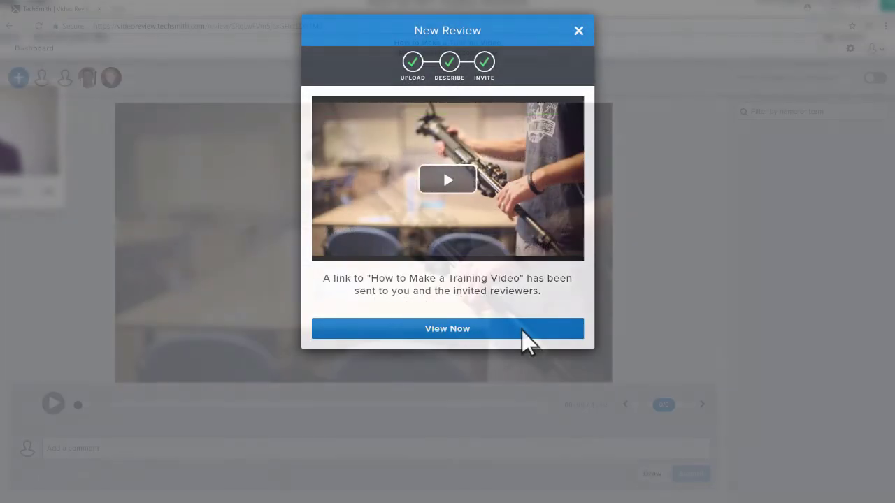
- View the new review's page from the confirmation dialog
click(521, 328)
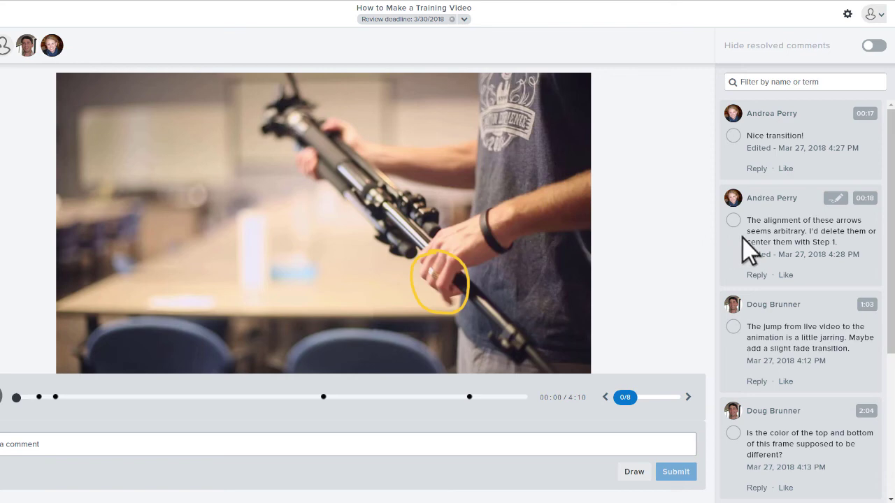
- Resolve the 00:18 arrow-alignment comment and turn on Hide resolved comments
click(742, 238)
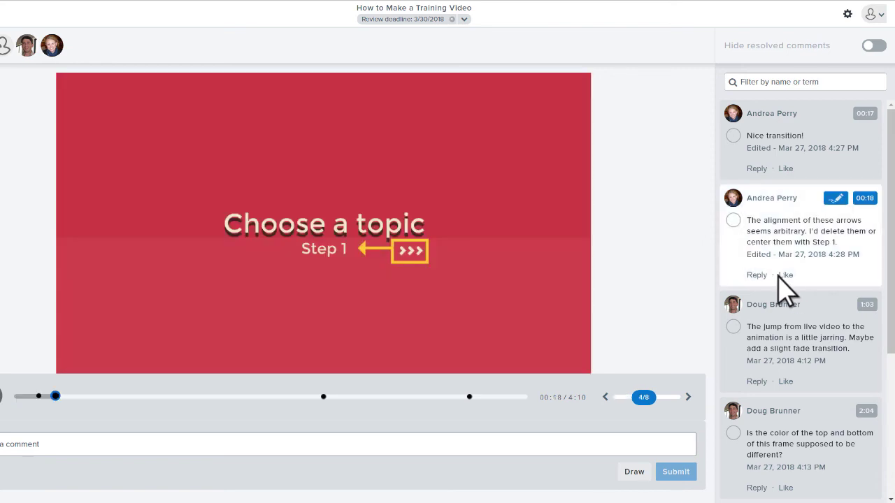
click(733, 220)
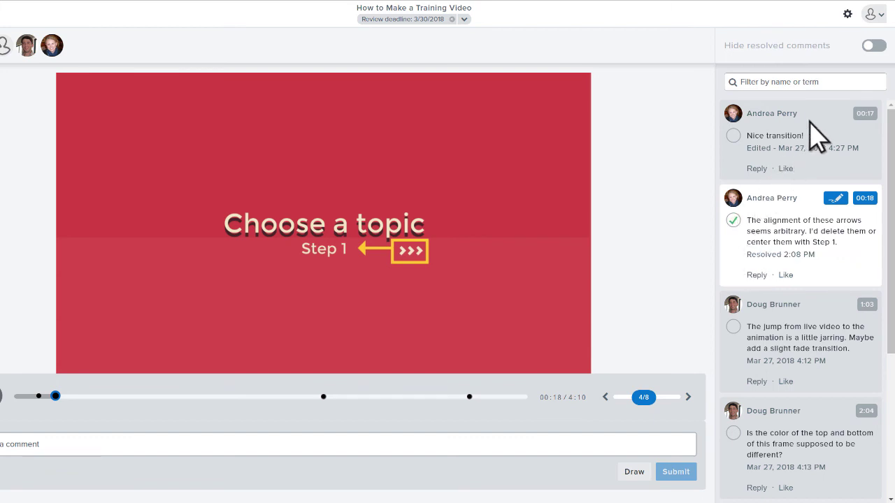
click(871, 46)
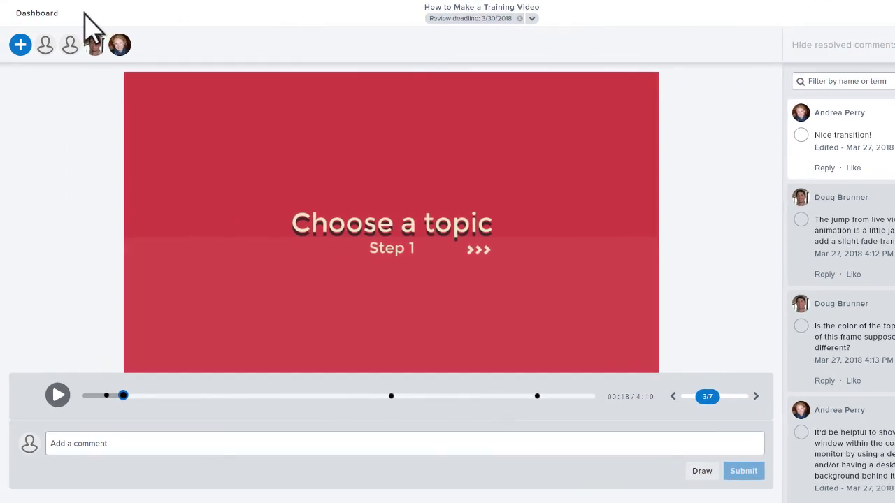
- Go back to the dashboard and open then close the training review's options menu
click(42, 13)
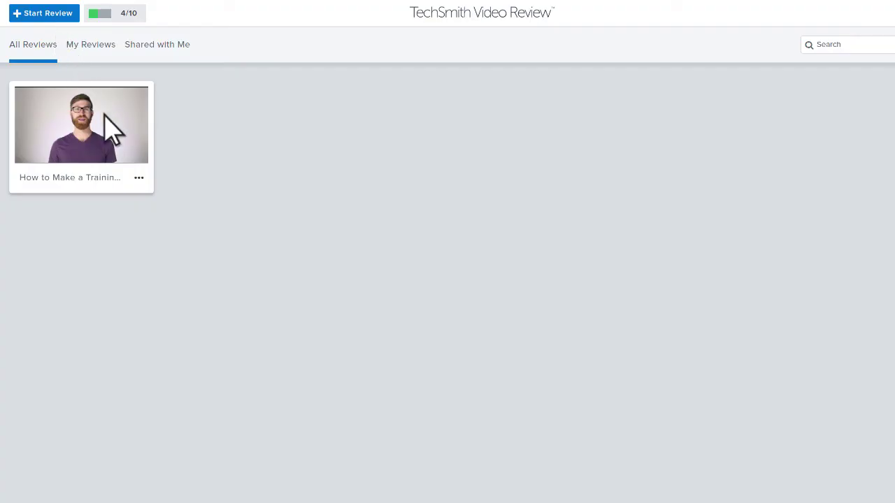
click(139, 178)
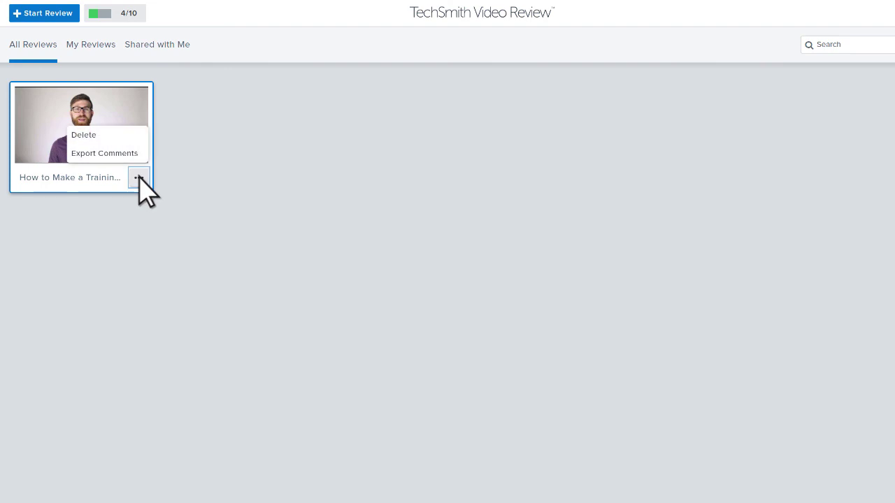
click(139, 178)
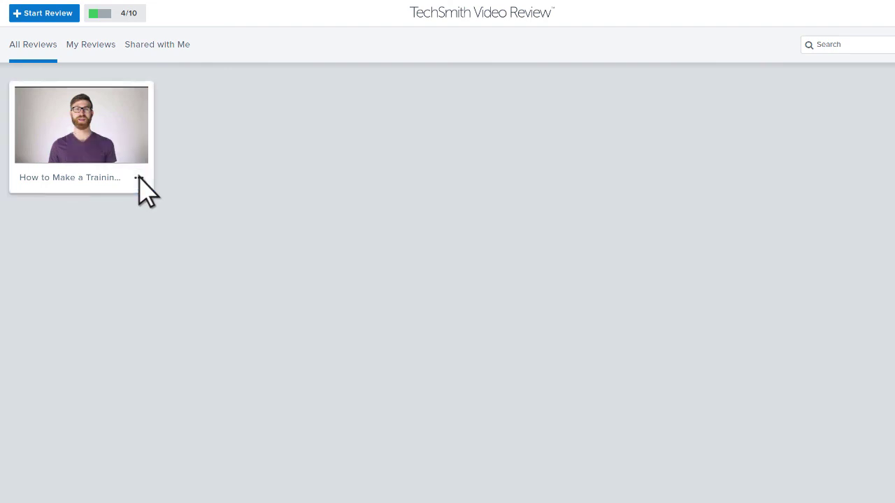